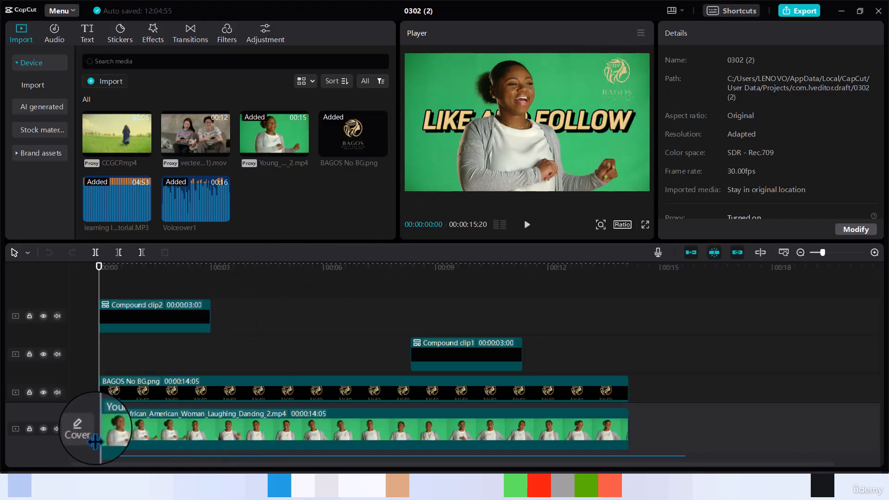
# Open the video's Cover picker with its local frame strip, allowing CapCut through the Windows firewall
pyautogui.click(85, 437)
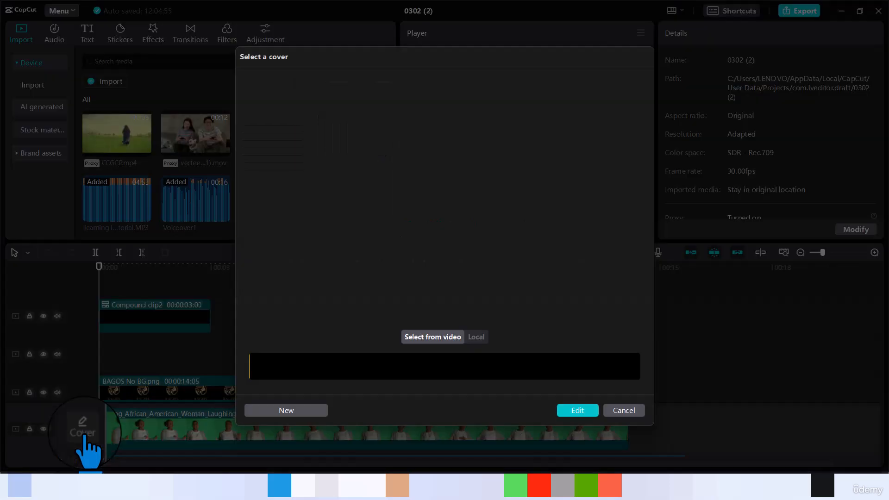
pyautogui.click(476, 337)
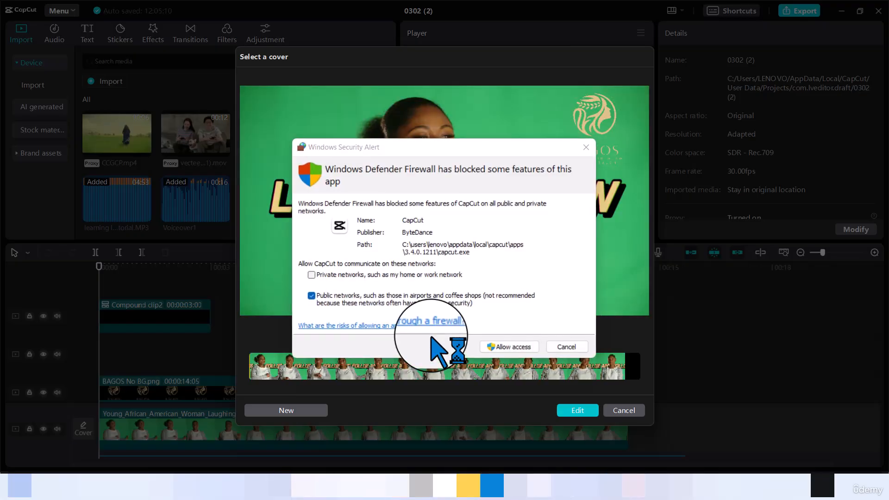
pyautogui.click(515, 347)
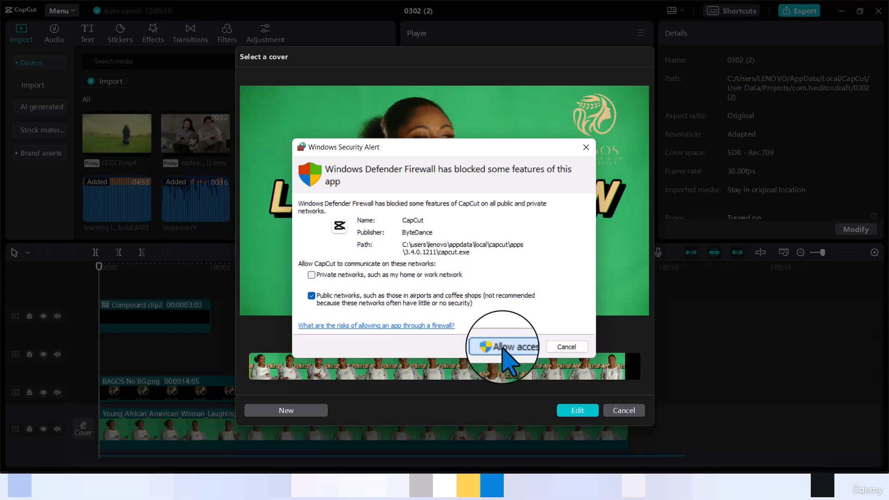
pyautogui.click(503, 348)
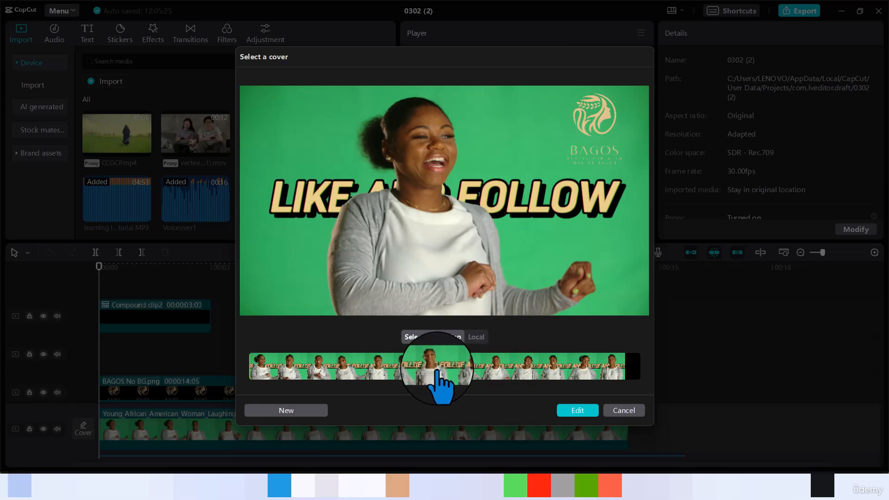
# Choose the smiling-woman 'LIKE AND FOLLOW' frame as the cover and open it in Cover design
pyautogui.moveTo(436, 370); pyautogui.dragTo(374, 374)
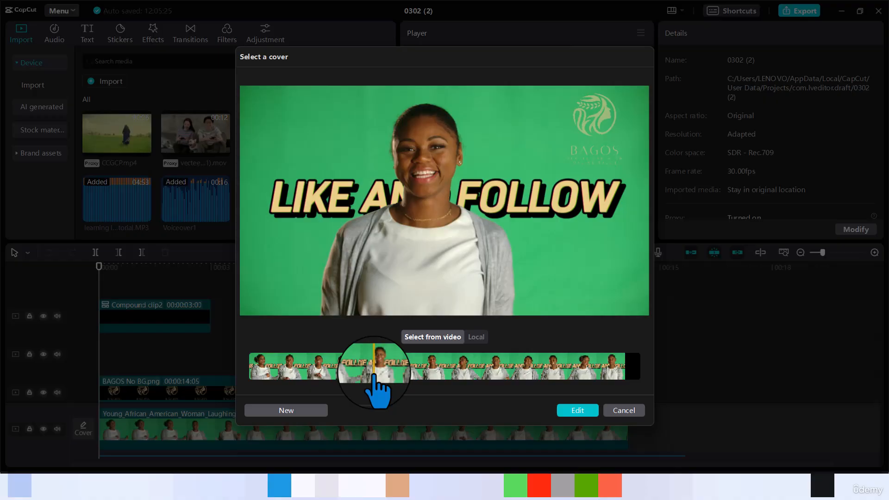
pyautogui.click(578, 412)
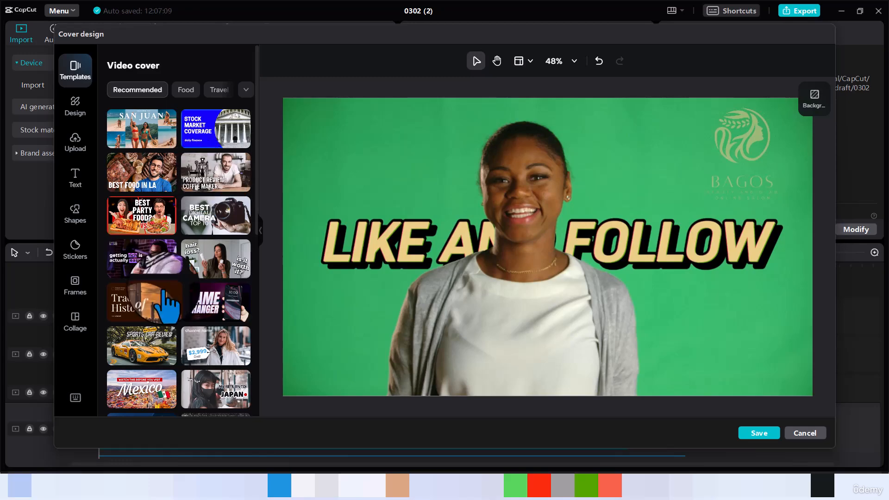
# Try the sports car, $2,999 coat, E-academy lecturer and hair loss cover templates, then reapply Traces of History
pyautogui.click(148, 311)
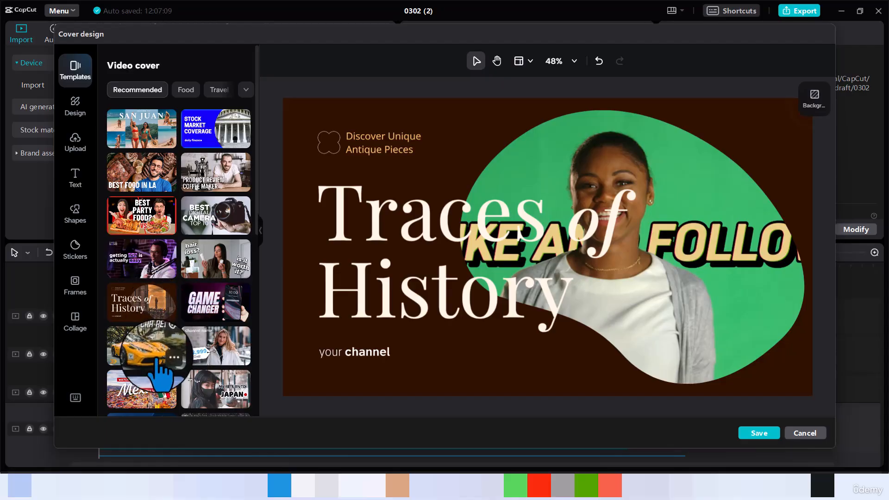
pyautogui.click(145, 355)
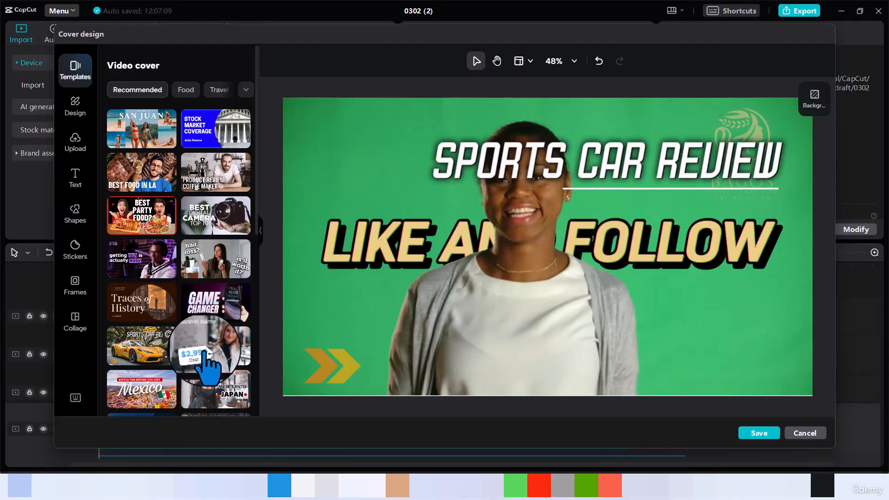
pyautogui.click(218, 352)
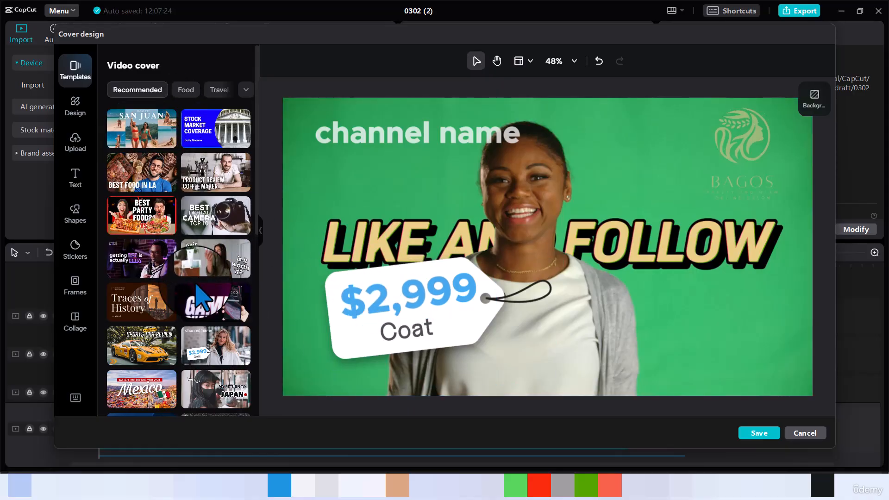
pyautogui.scroll(-5, 199, 298)
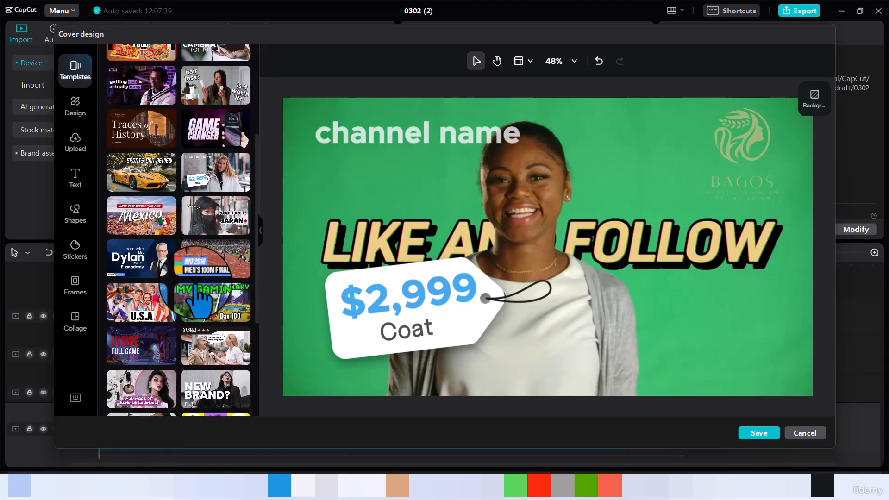
pyautogui.click(137, 268)
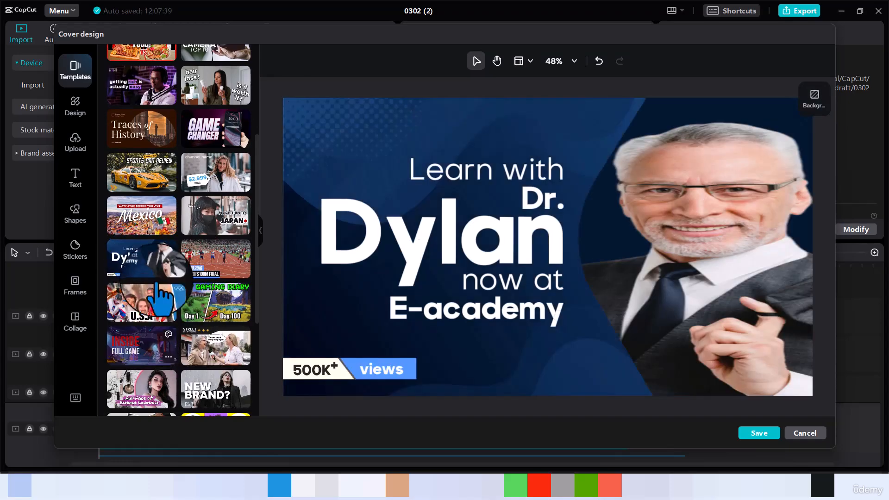
pyautogui.click(205, 95)
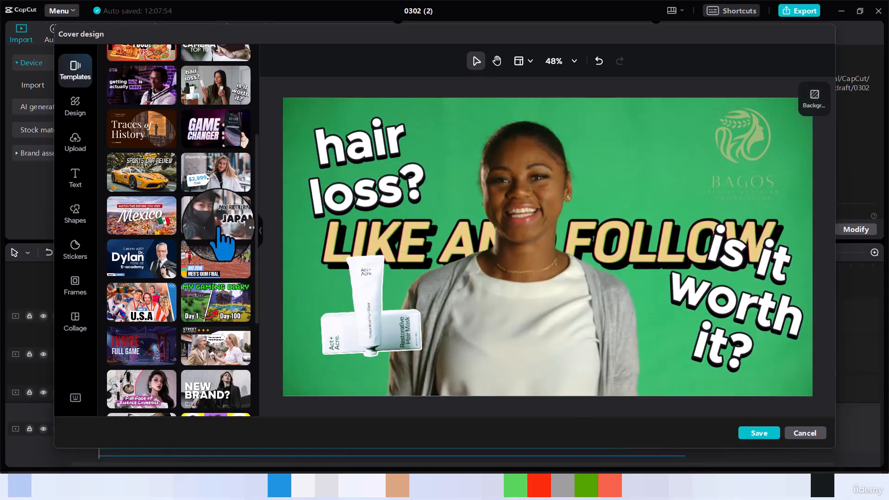
pyautogui.click(156, 147)
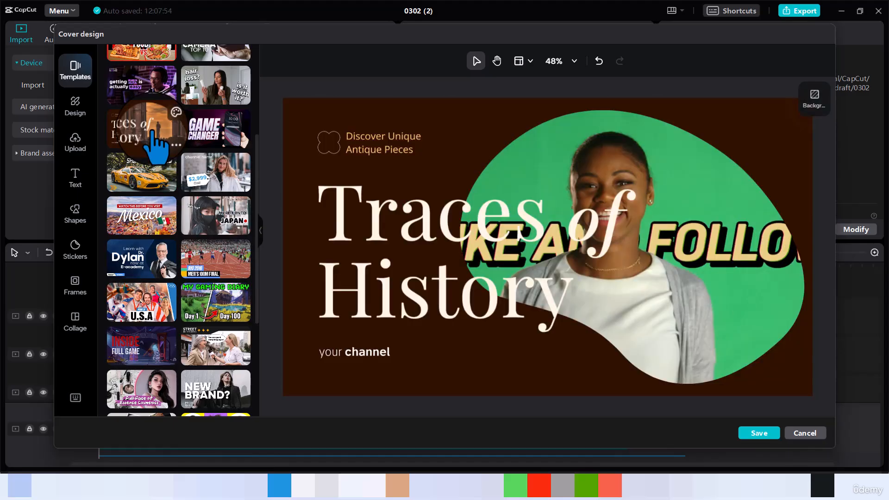
# Apply the 'getting rich is actually easy' template, moving the caption and purple boxes behind 'rich' and 'easy'
pyautogui.click(130, 88)
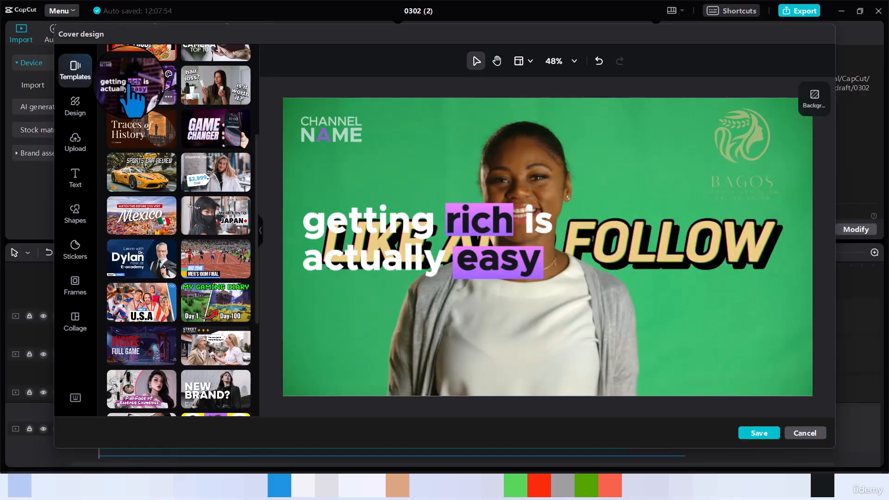
pyautogui.click(396, 223)
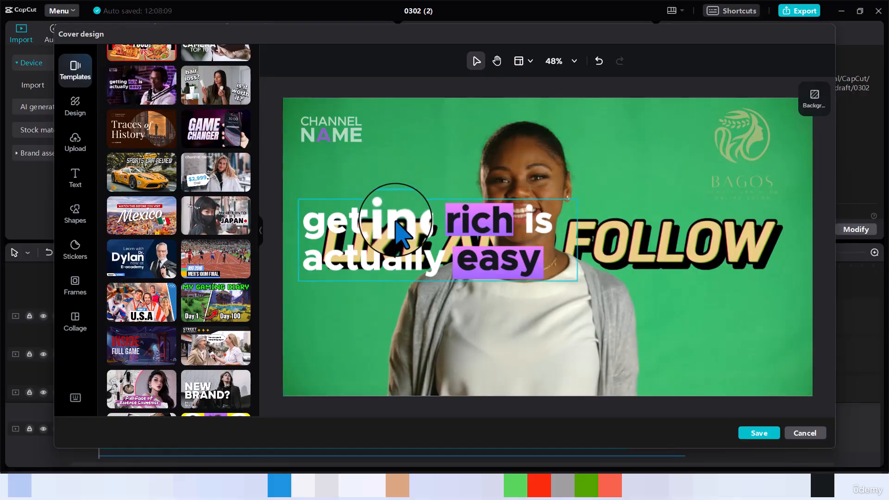
pyautogui.moveTo(396, 227); pyautogui.dragTo(391, 313)
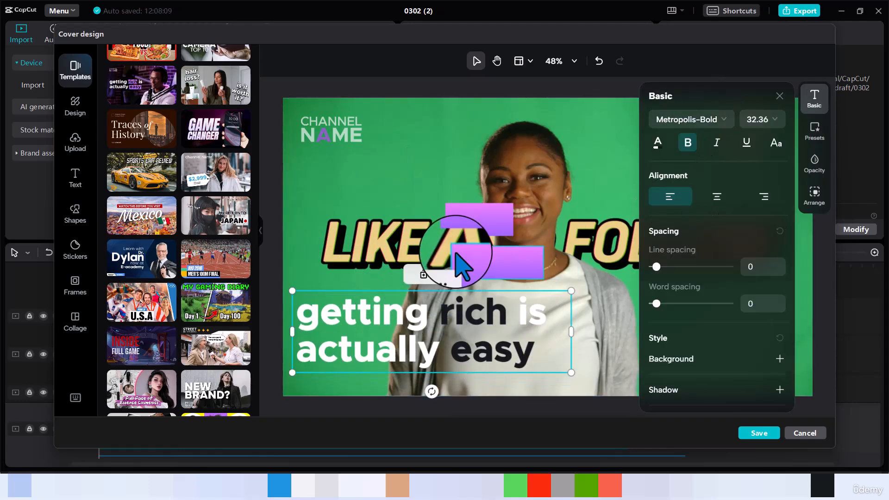
pyautogui.moveTo(476, 224)
pyautogui.mouseDown()
pyautogui.moveTo(476, 215)
pyautogui.moveTo(513, 296)
pyautogui.moveTo(508, 307)
pyautogui.moveTo(468, 317)
pyautogui.mouseUp()
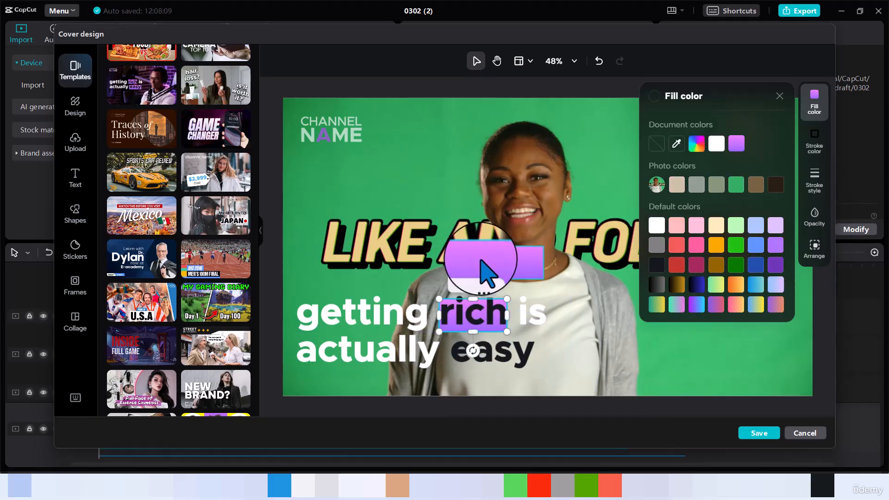
pyautogui.moveTo(486, 260); pyautogui.dragTo(477, 353)
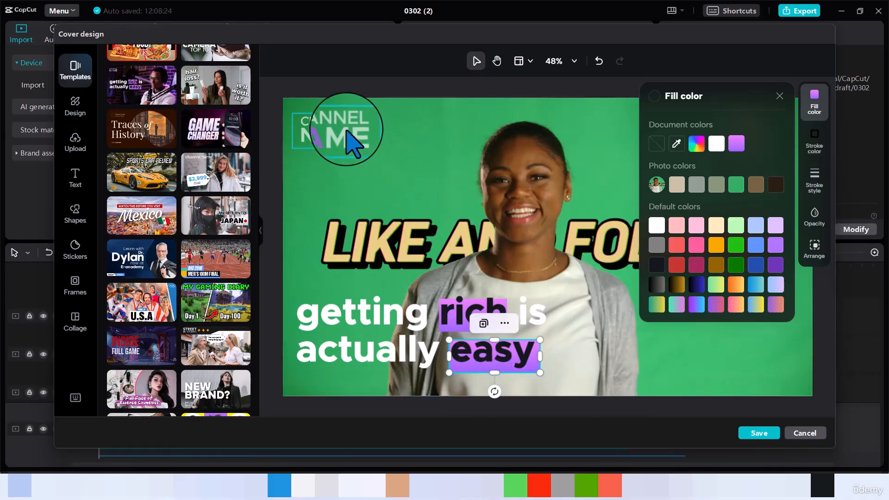
# Nudge the CHANNEL NAME title slightly down and right, then select the caption
pyautogui.click(354, 150)
pyautogui.moveTo(354, 150); pyautogui.dragTo(362, 153)
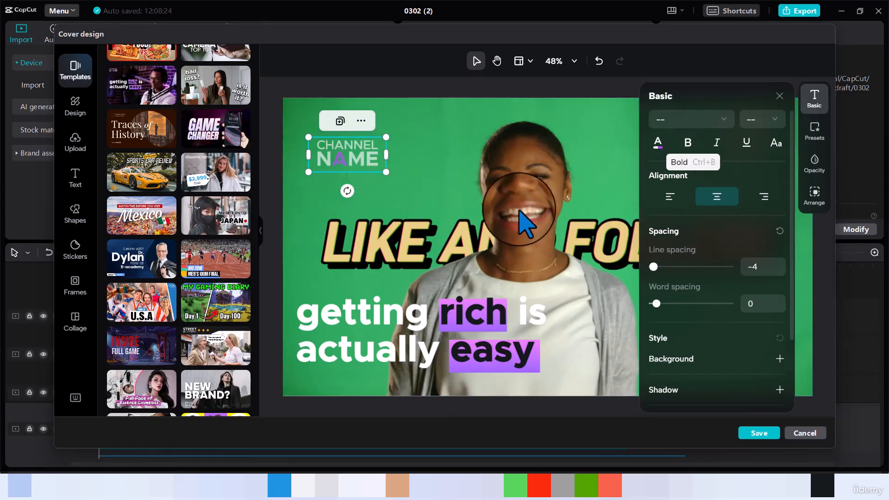
pyautogui.click(396, 317)
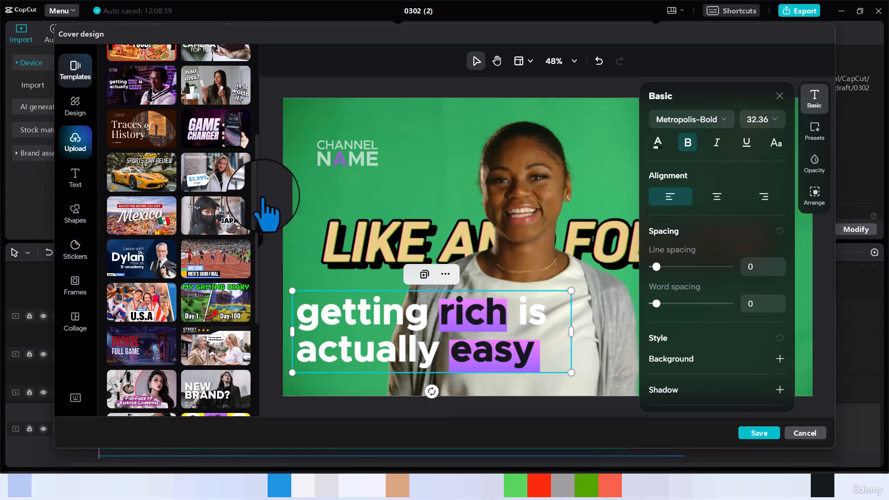
# Save the cover design and export the 1080P H.264 video with the cover added at the beginning
pyautogui.click(763, 443)
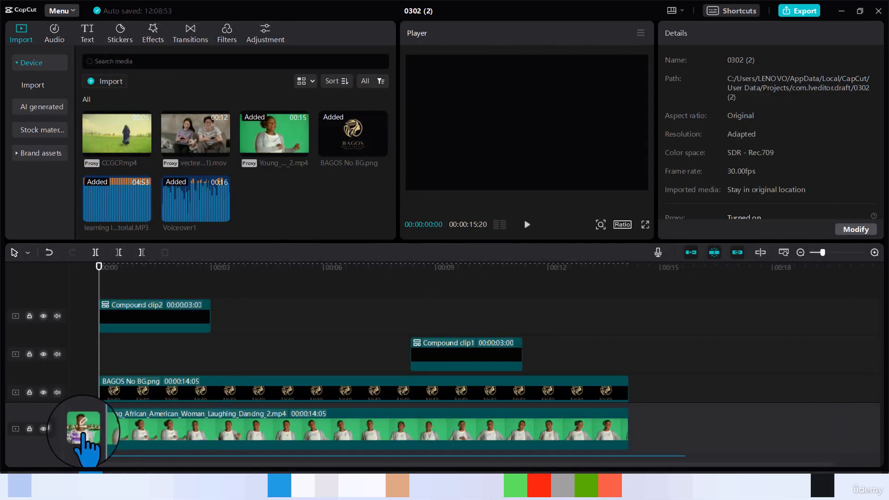
pyautogui.moveTo(85, 423)
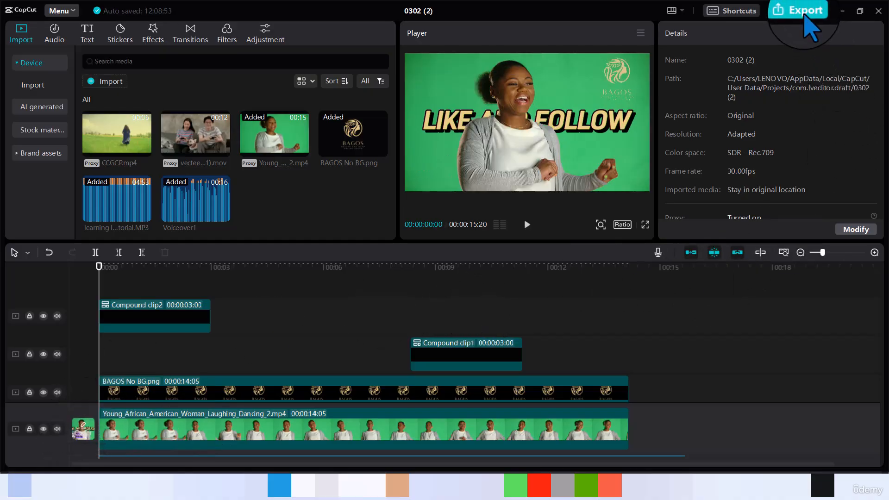
pyautogui.click(805, 16)
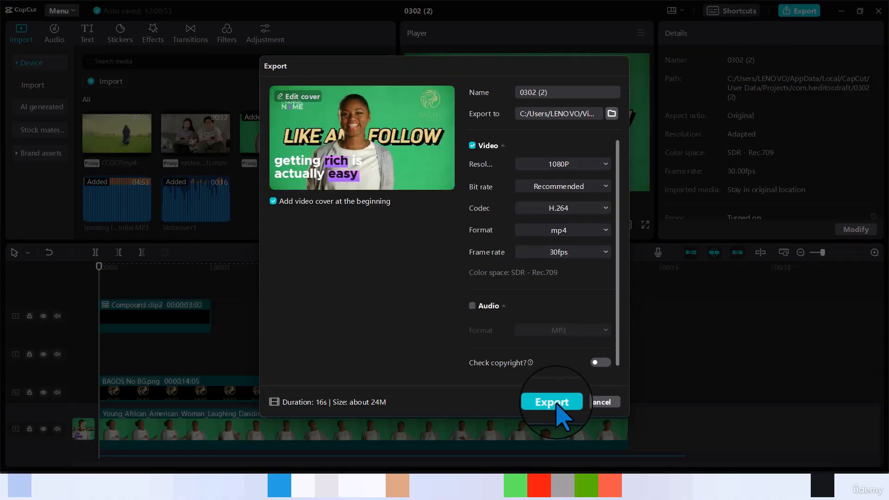
pyautogui.click(553, 402)
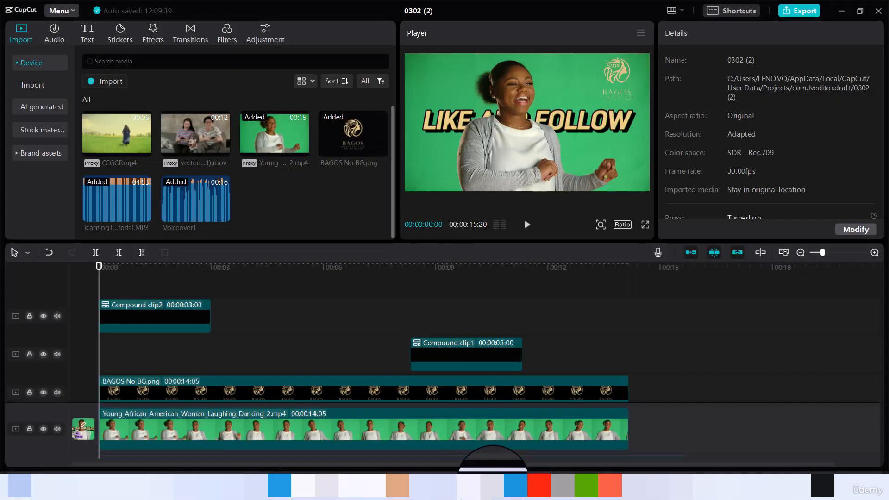
pyautogui.moveTo(491, 485)
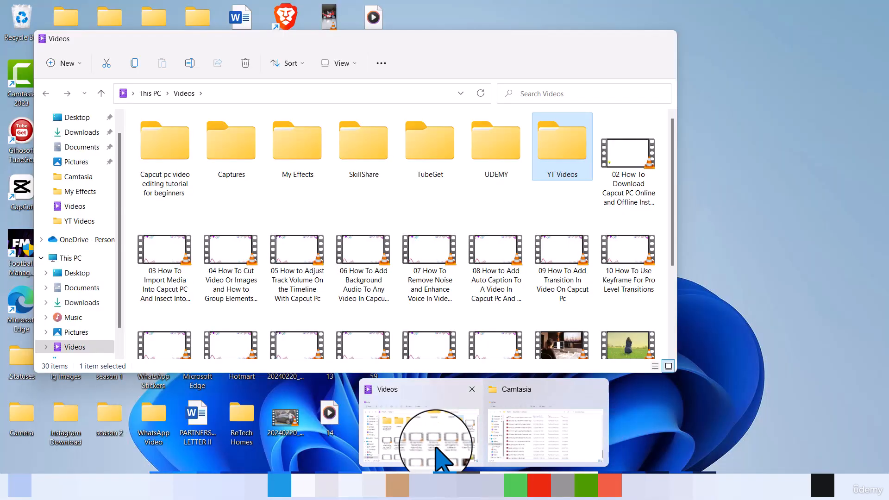
# In the Videos folder, open the 0302 (2) export folder and its 0302 (2)-Cover image
pyautogui.click(424, 456)
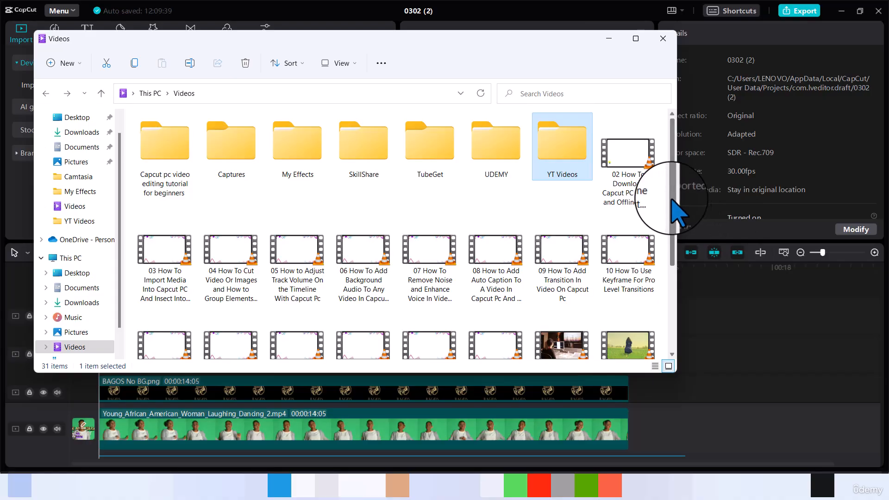
pyautogui.moveTo(673, 190); pyautogui.dragTo(673, 276)
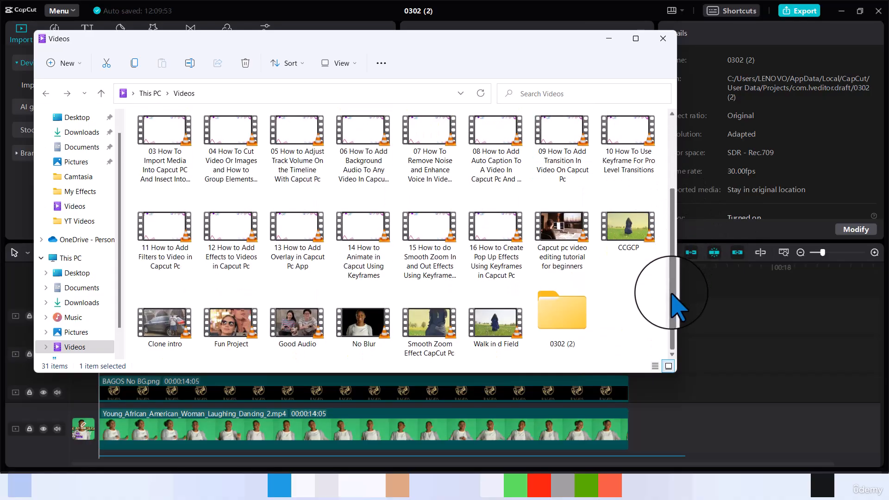
pyautogui.click(556, 316)
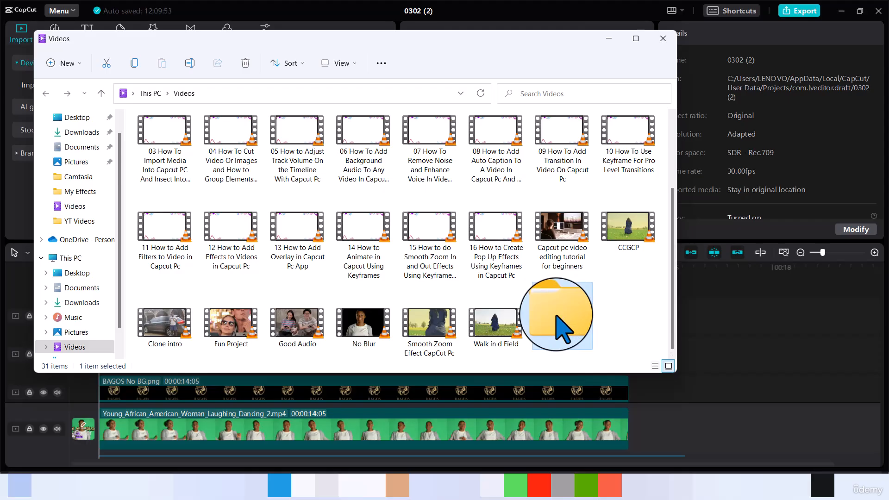
pyautogui.doubleClick(556, 316)
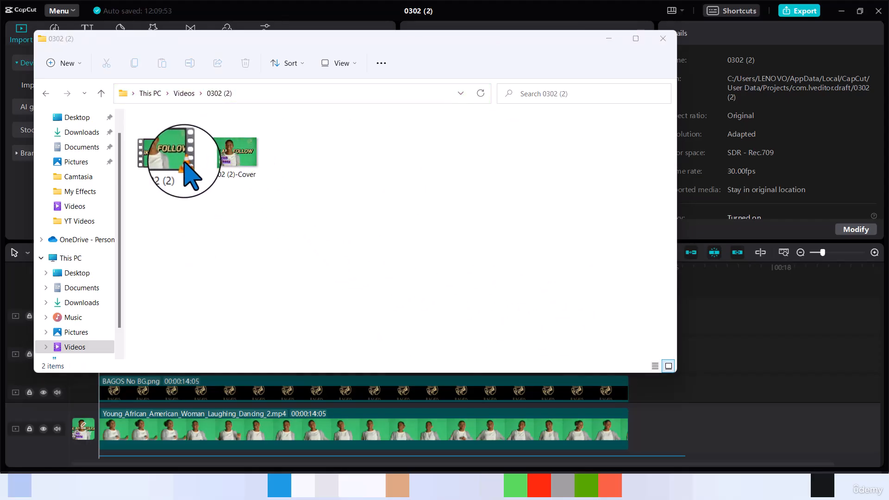
pyautogui.doubleClick(236, 155)
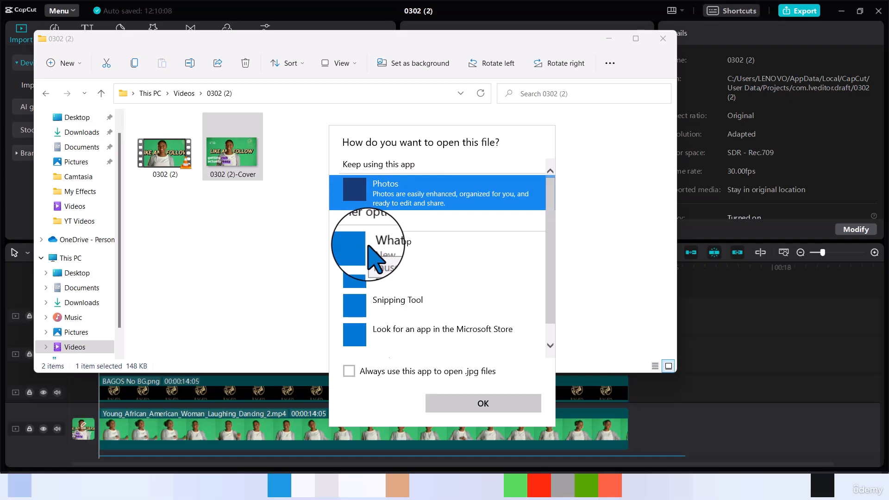
# View 0302 (2)-Cover.jpg in Photos to check the exported cover
pyautogui.click(481, 405)
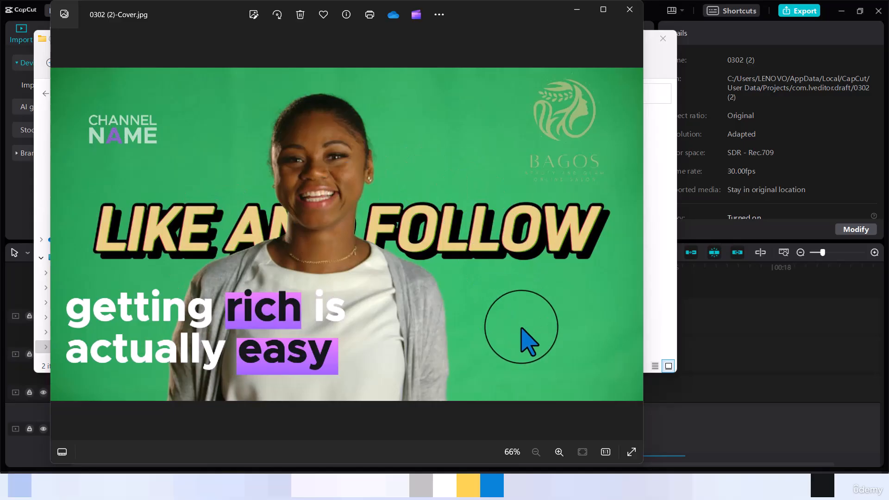
pyautogui.moveTo(598, 485)
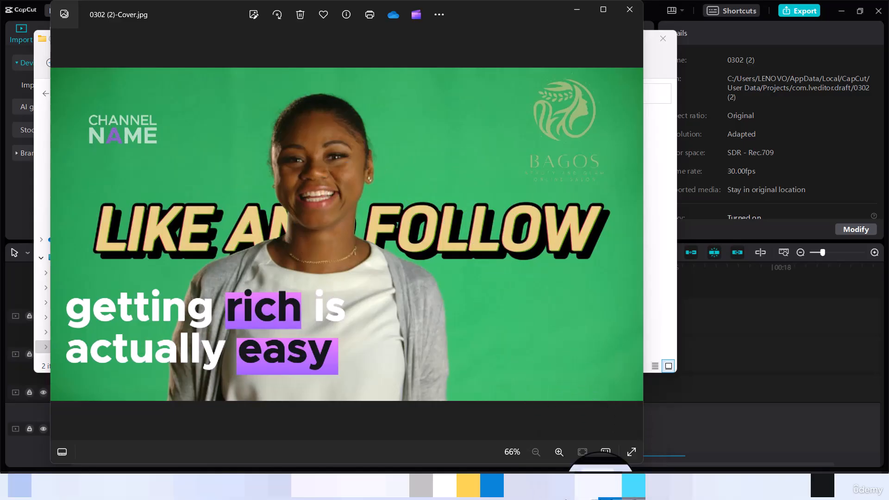